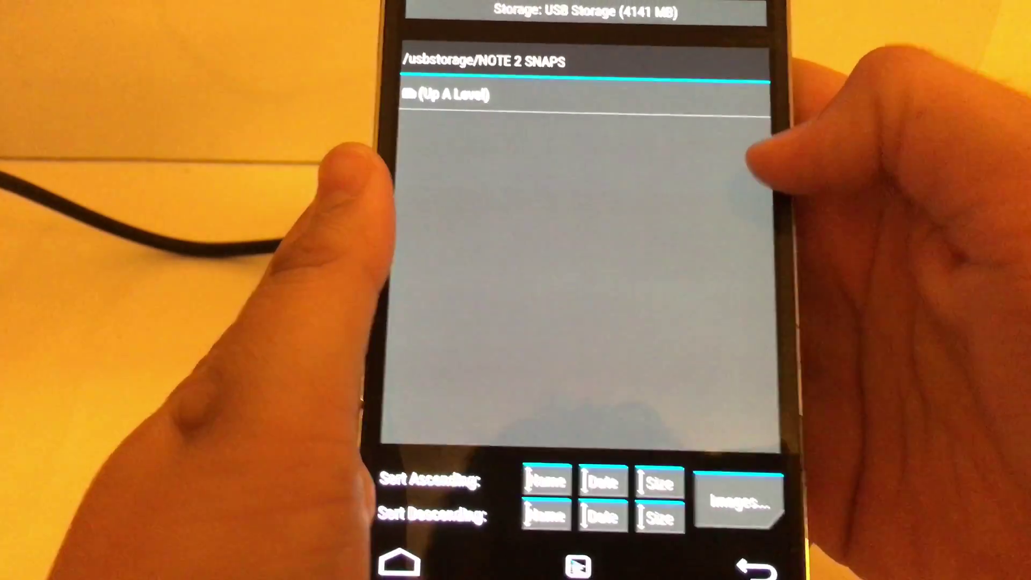
scroll(539, 243, "down", 5)
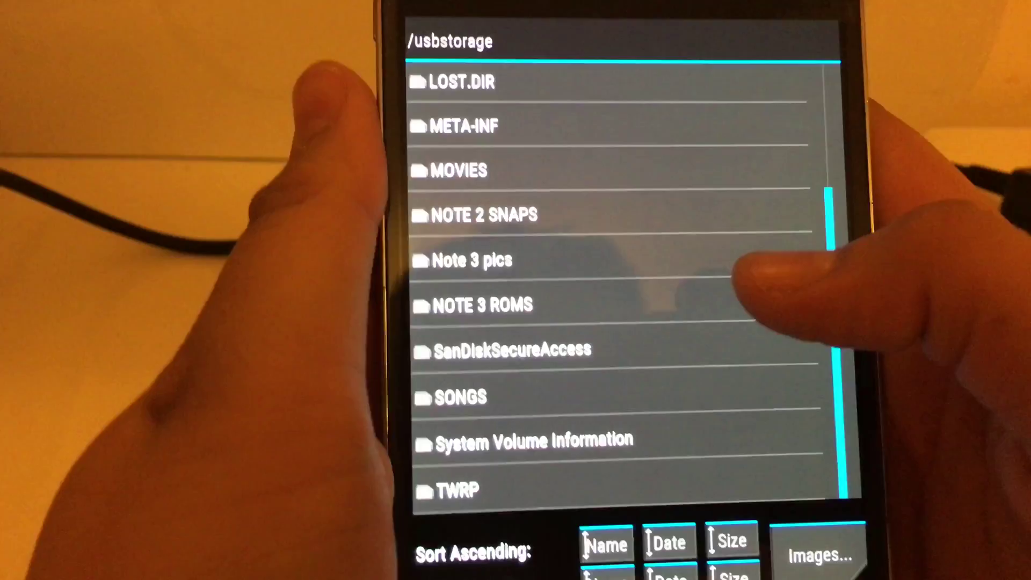
- Flash DarkLordS6.Beta2.SamsungViet.zip from the NOTE 3 ROMS folder to launch its AROMA installer
left_click(725, 290)
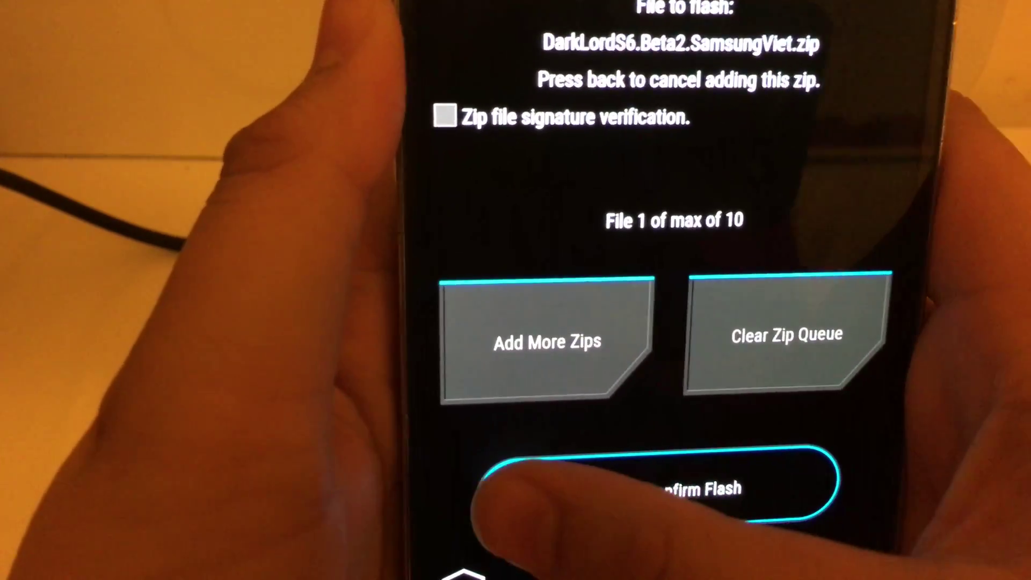
left_click_drag(491, 548, 773, 546)
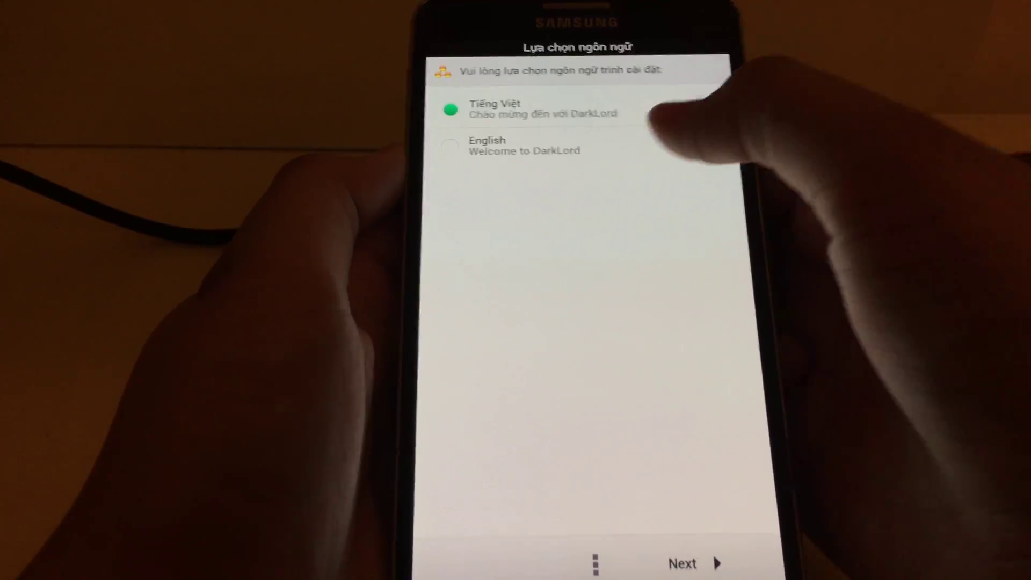
- Choose English and the Note 3 N9005 model, then advance past CSC, options, welcome and changelog to install
left_click(492, 147)
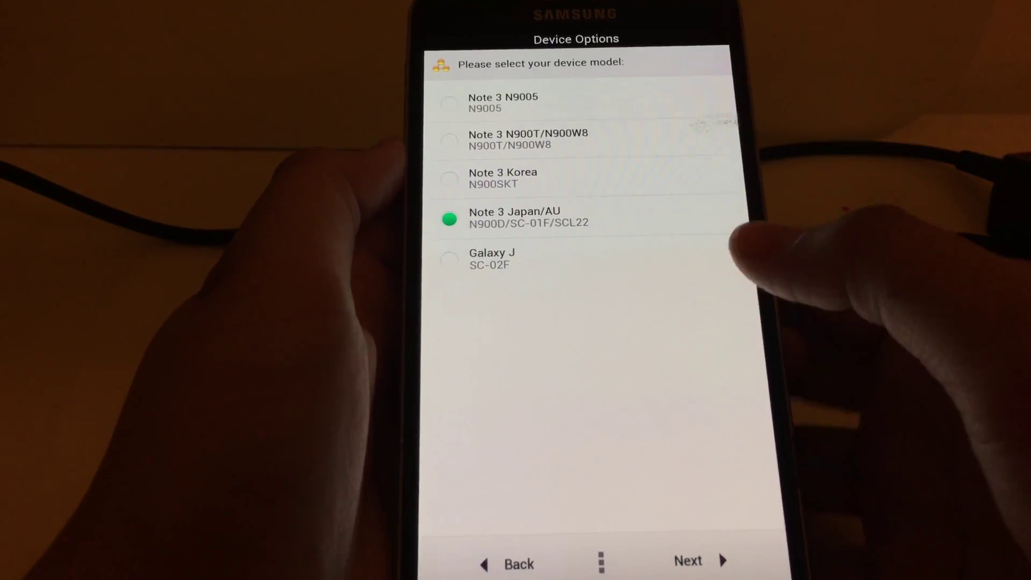
left_click(636, 106)
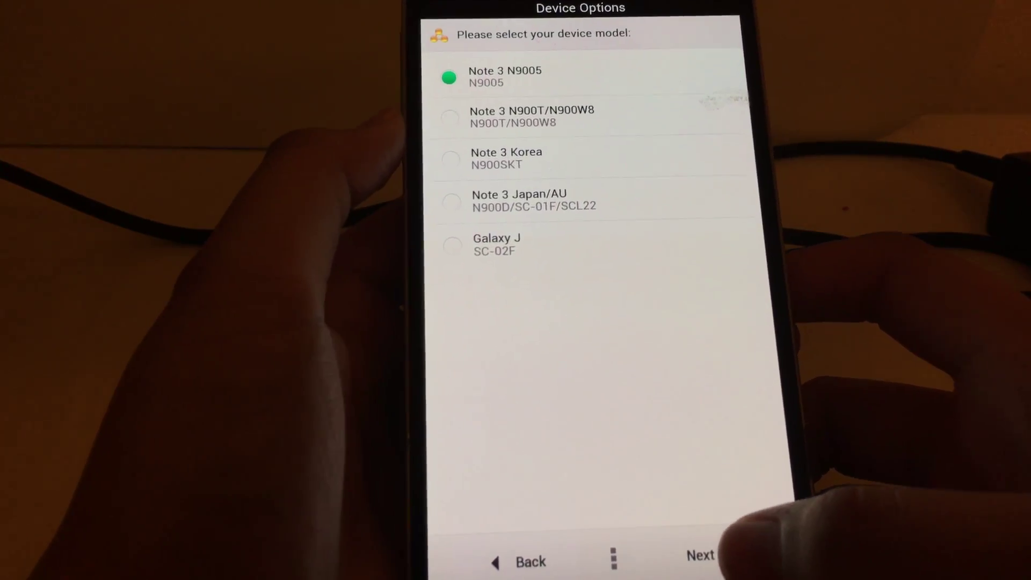
left_click(701, 555)
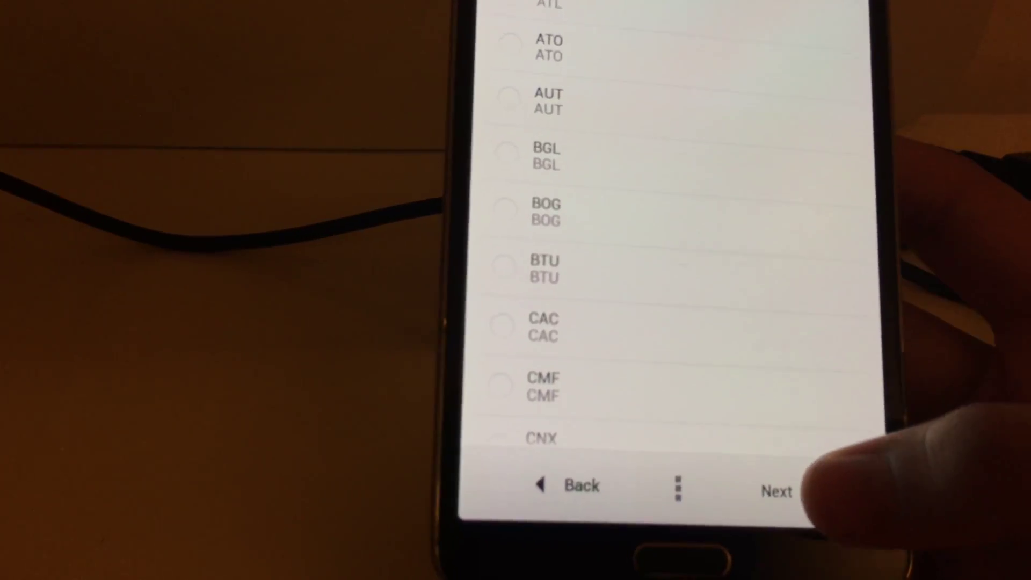
left_click(777, 490)
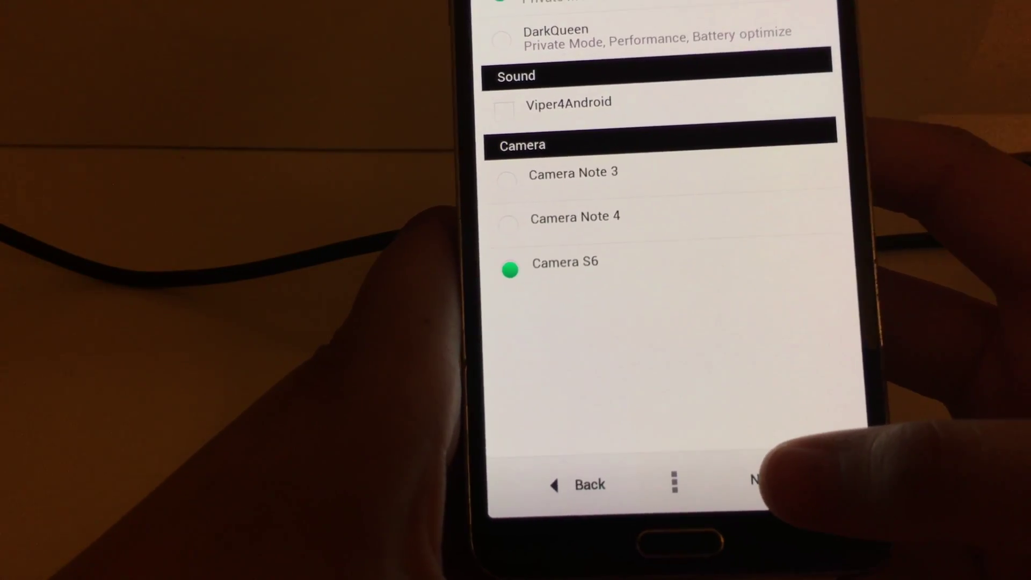
left_click(761, 482)
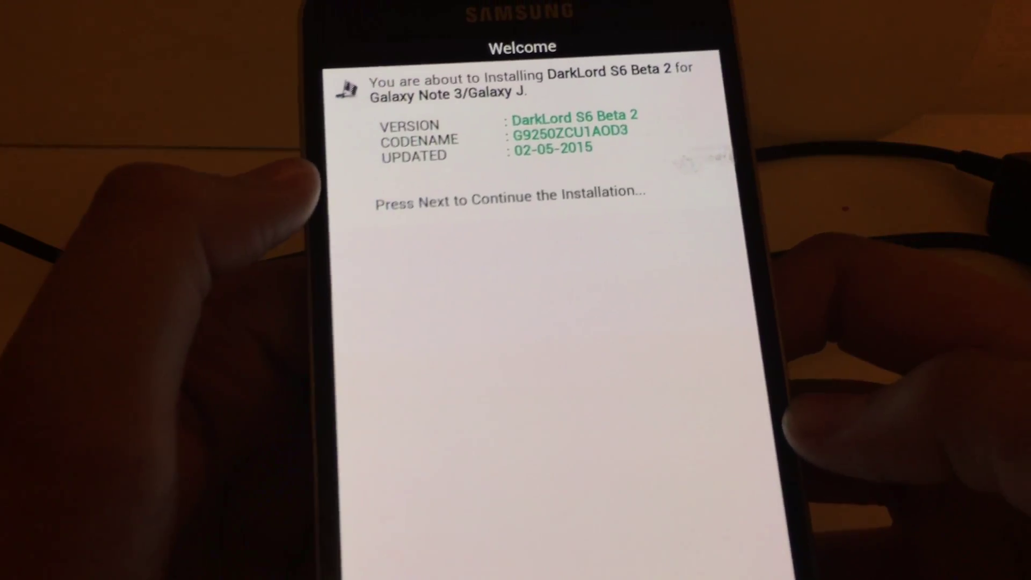
left_click(721, 540)
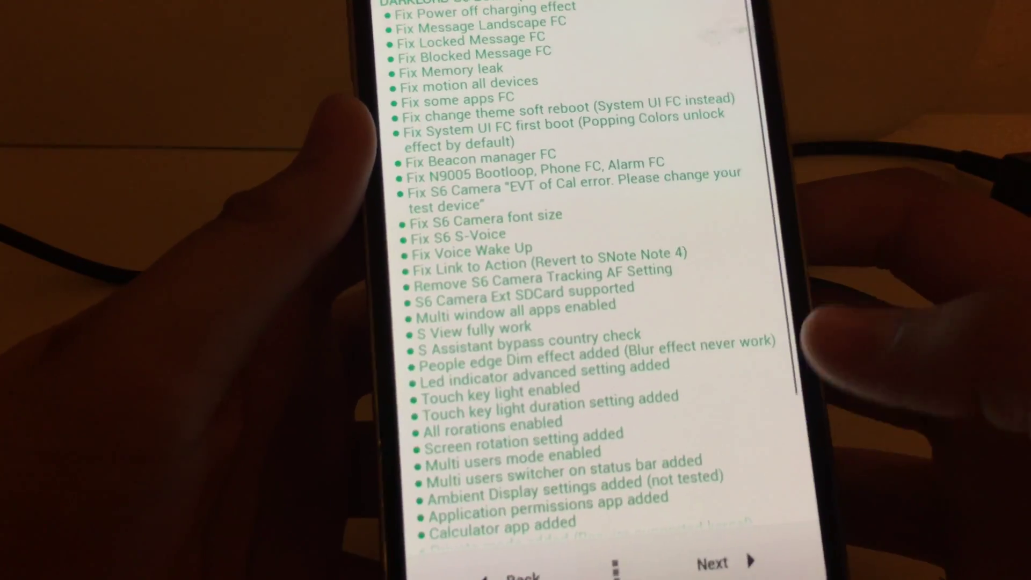
left_click(713, 560)
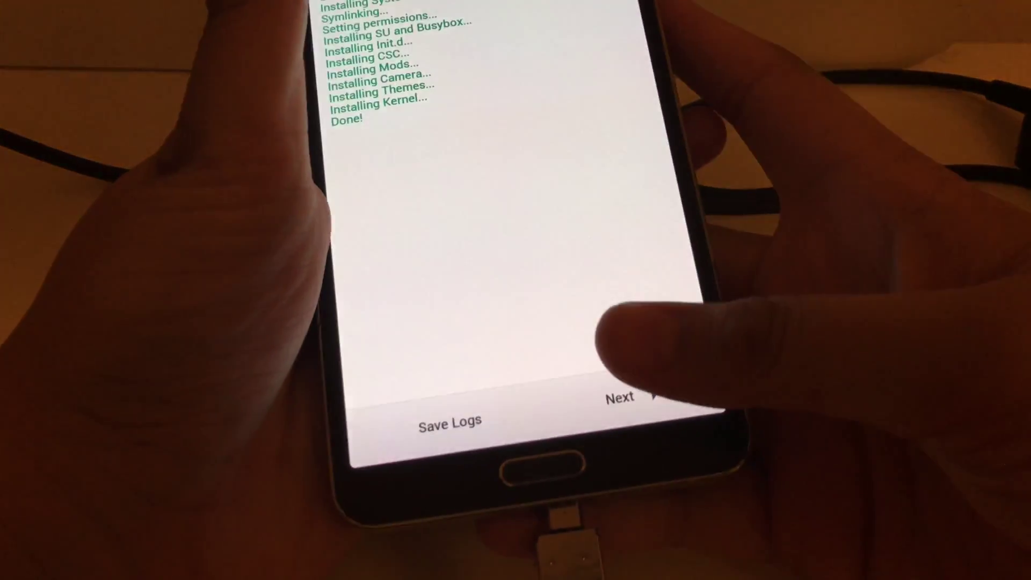
- Finish the Aroma installer with 'Reboot your device now' ticked
left_click(659, 433)
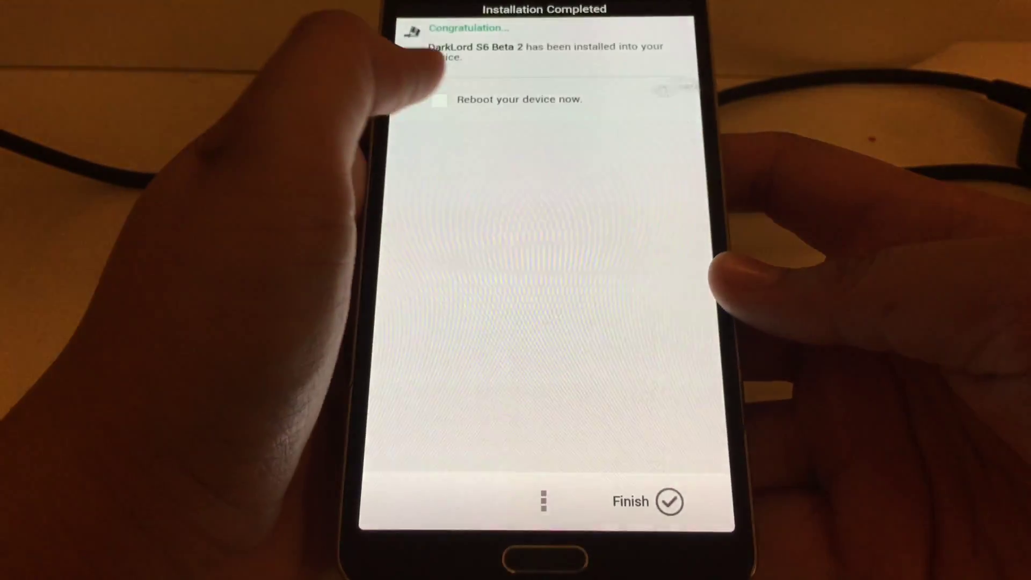
left_click(435, 107)
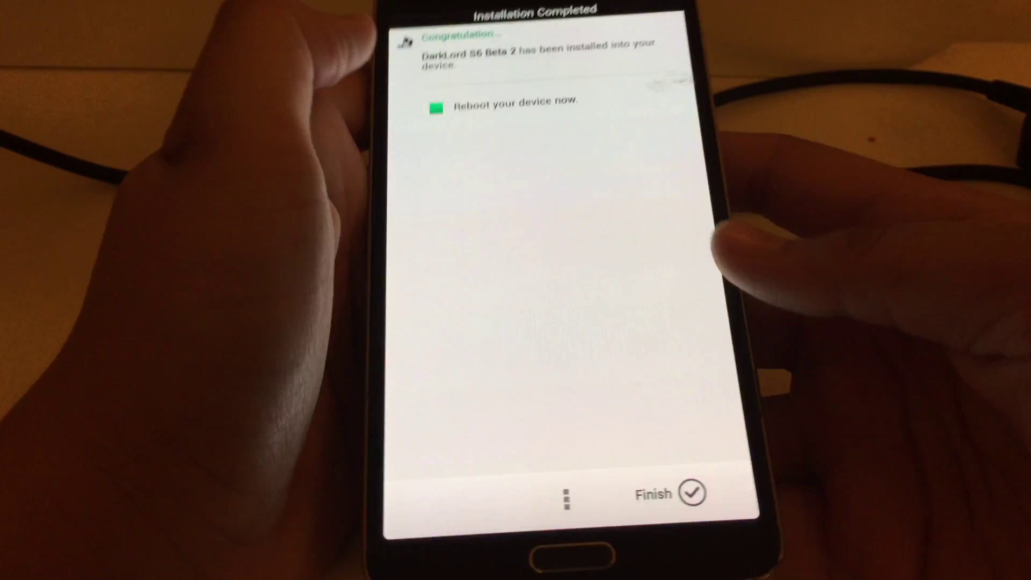
left_click(673, 486)
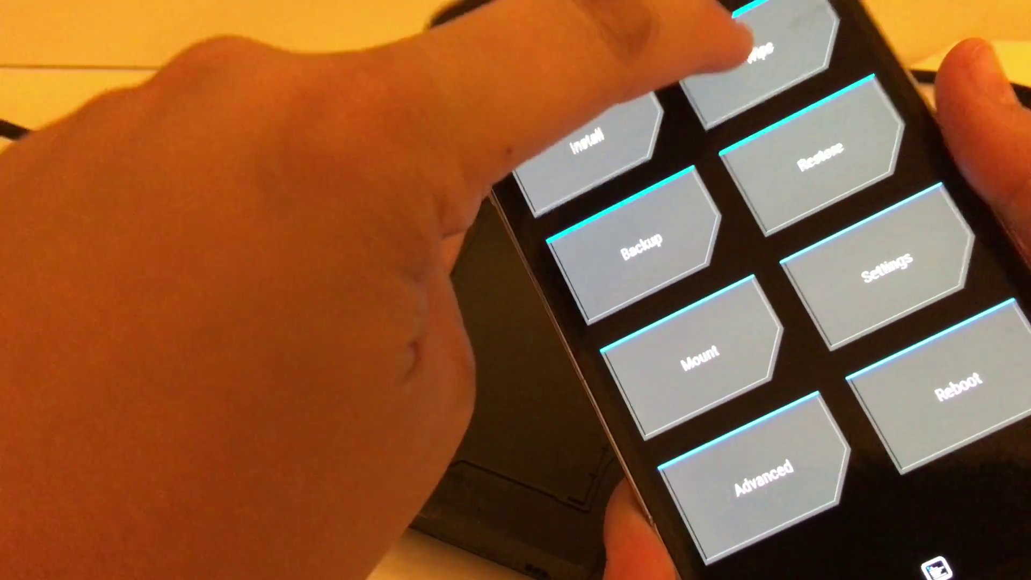
- Factory reset the phone, then flash the DarkLordS6 Beta2 zip from USB Storage's NOTE 3 ROMS folder
left_click(757, 53)
left_click_drag(677, 443, 903, 379)
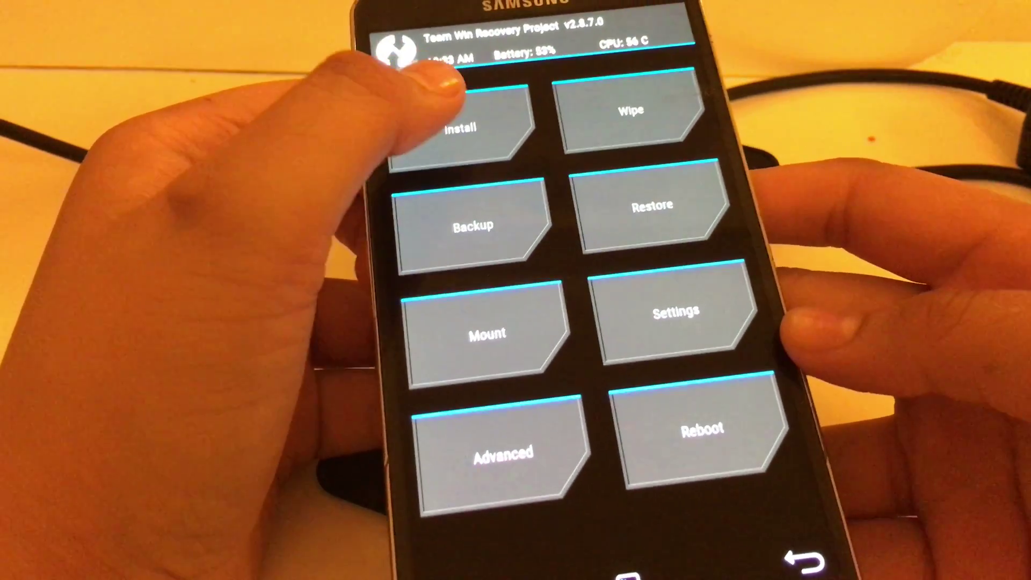
left_click(435, 168)
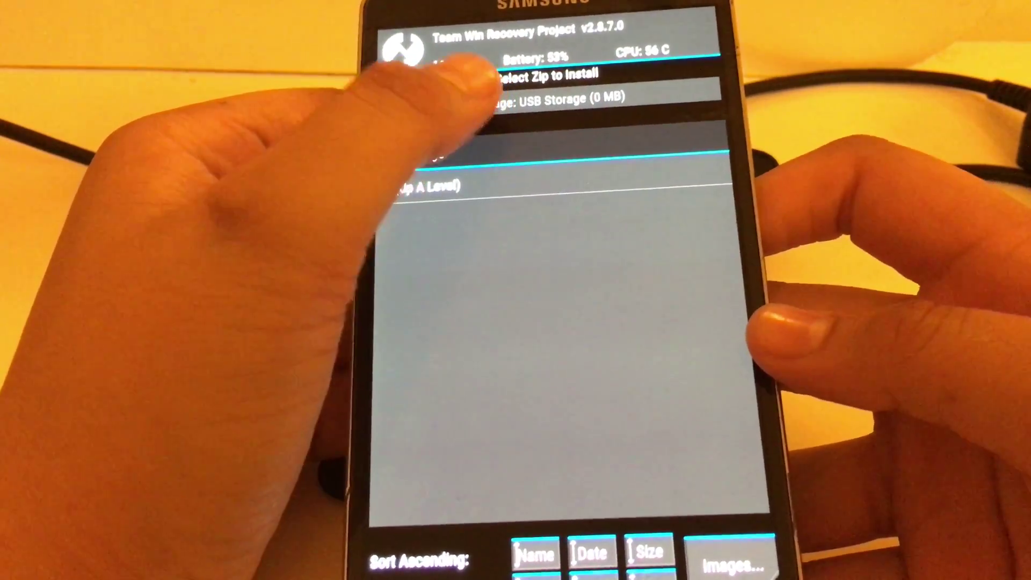
left_click(459, 95)
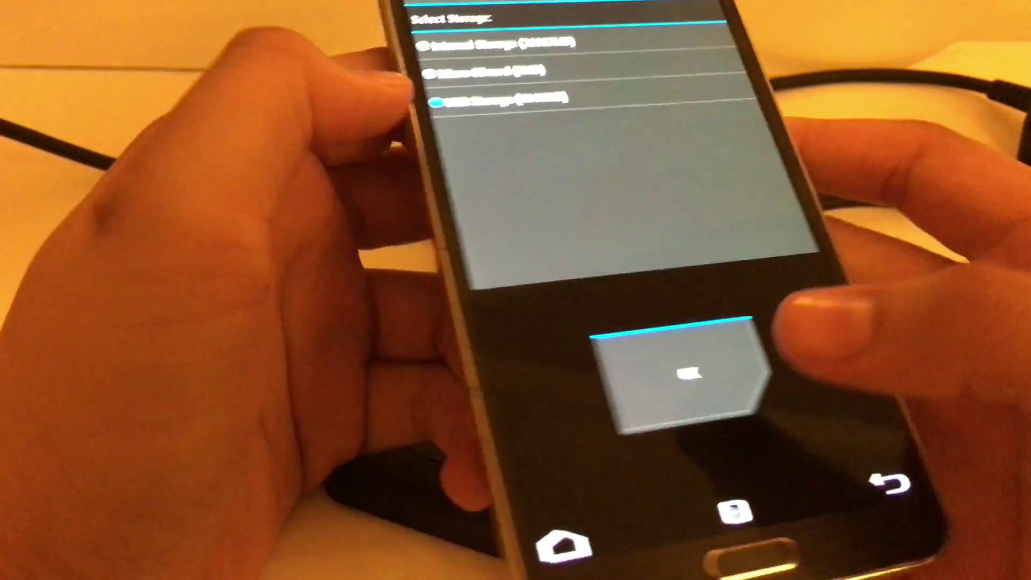
left_click(596, 469)
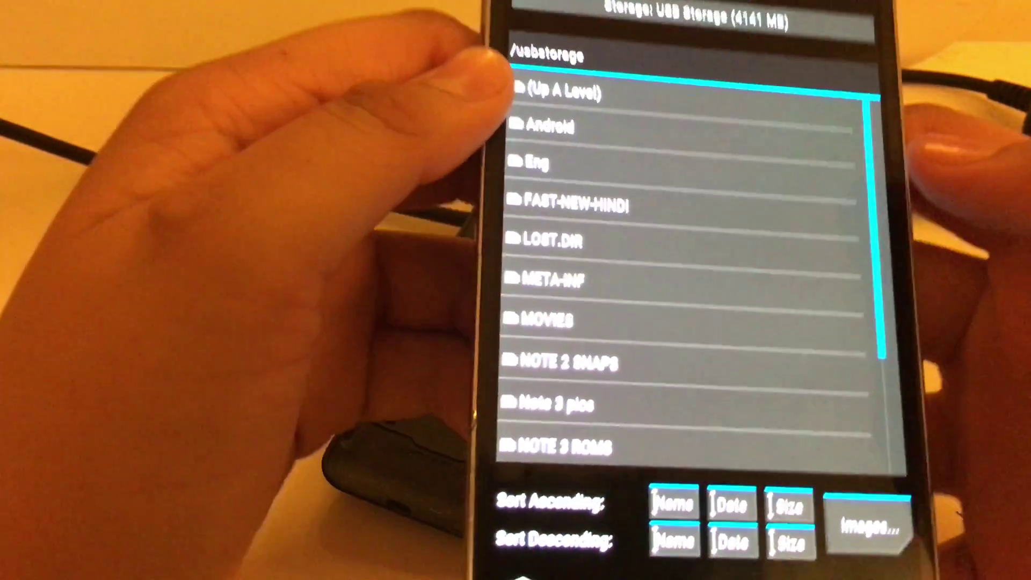
scroll(701, 243, "down", 5)
scroll(903, 339, "down", 1)
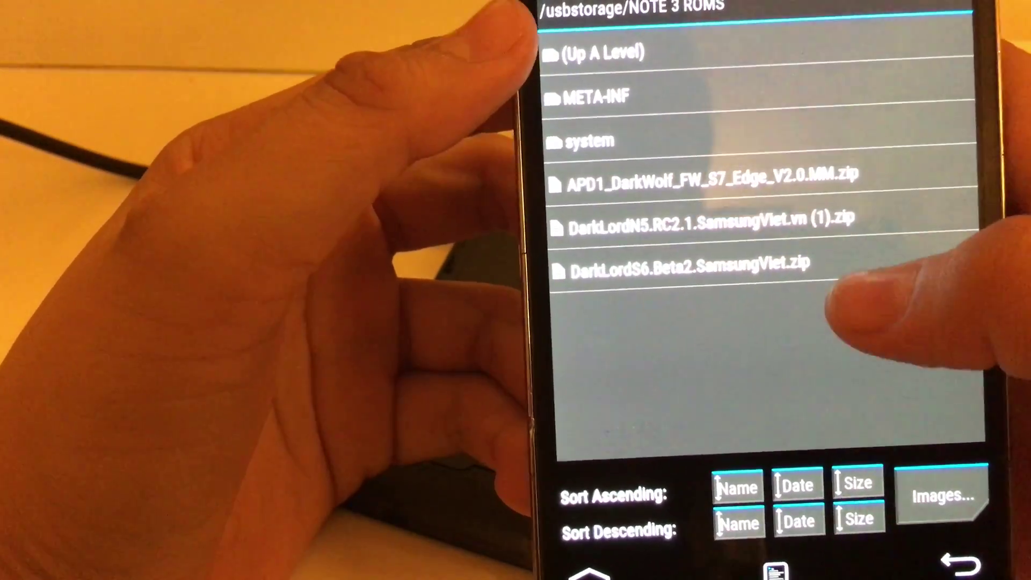
left_click(806, 266)
left_click_drag(612, 435, 903, 435)
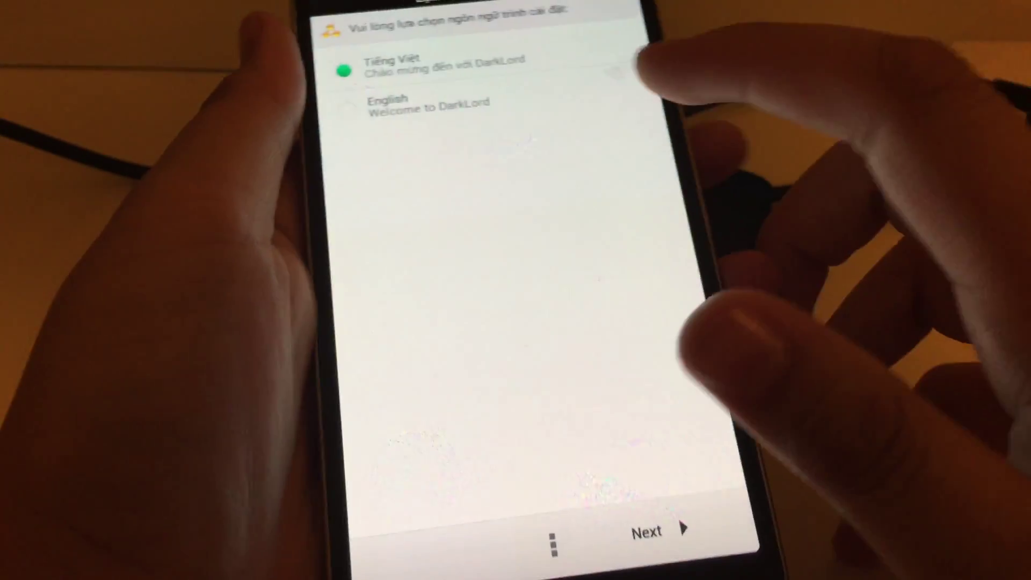
- Choose English, then advance past device model, CSC, options, welcome and changelog pages to install
left_click(370, 93)
left_click(613, 527)
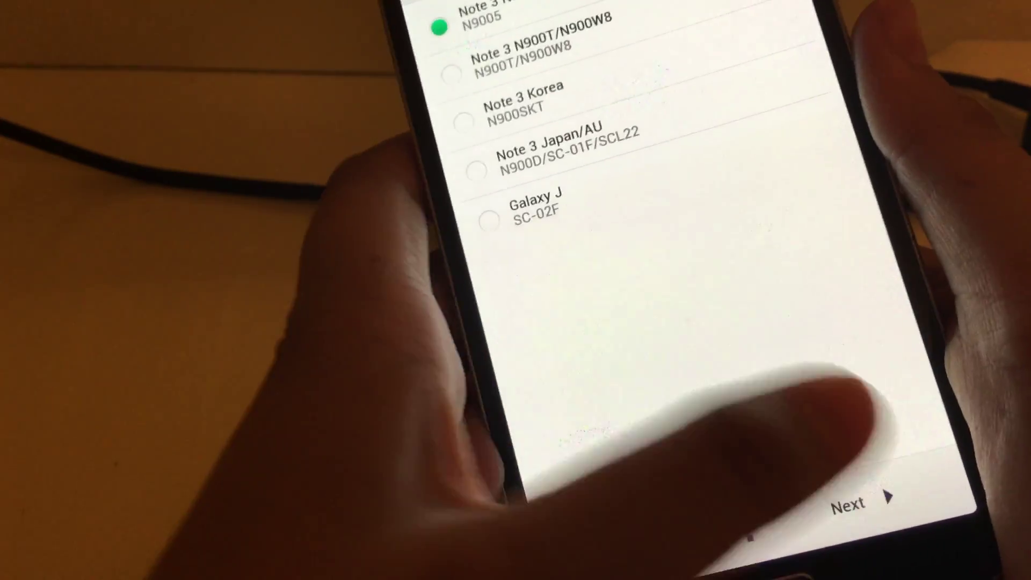
left_click(838, 539)
left_click(854, 532)
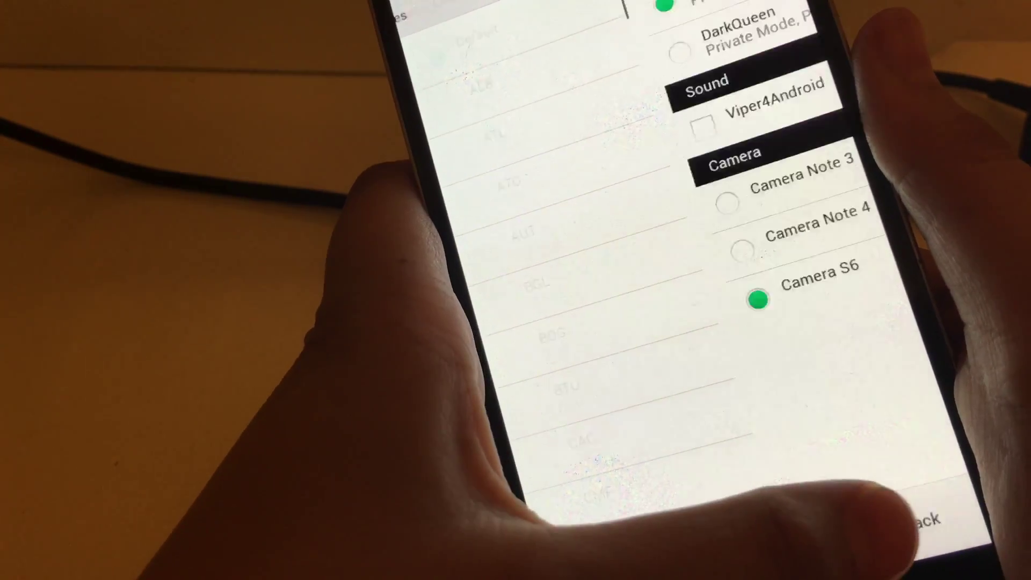
left_click(870, 524)
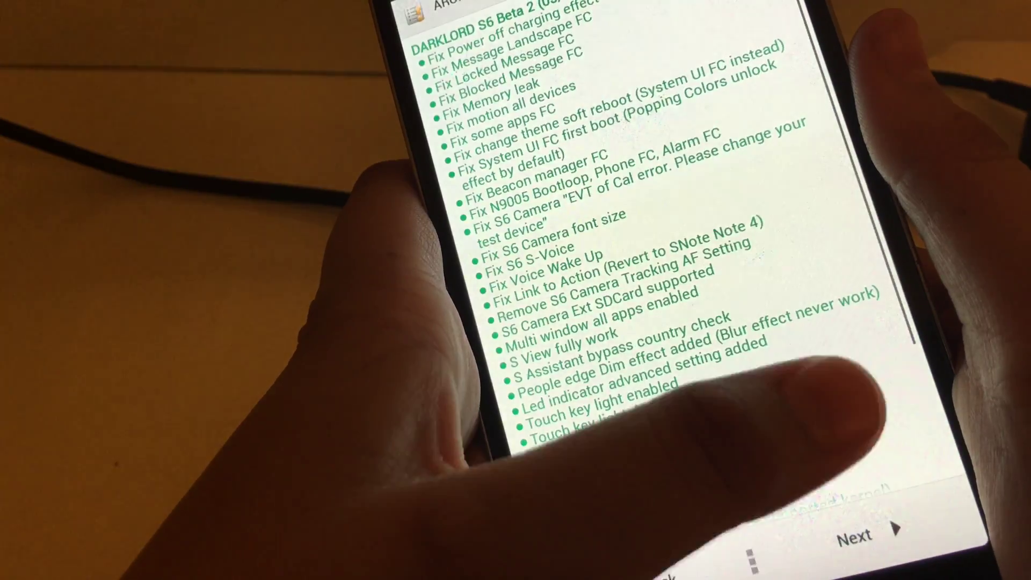
left_click(854, 535)
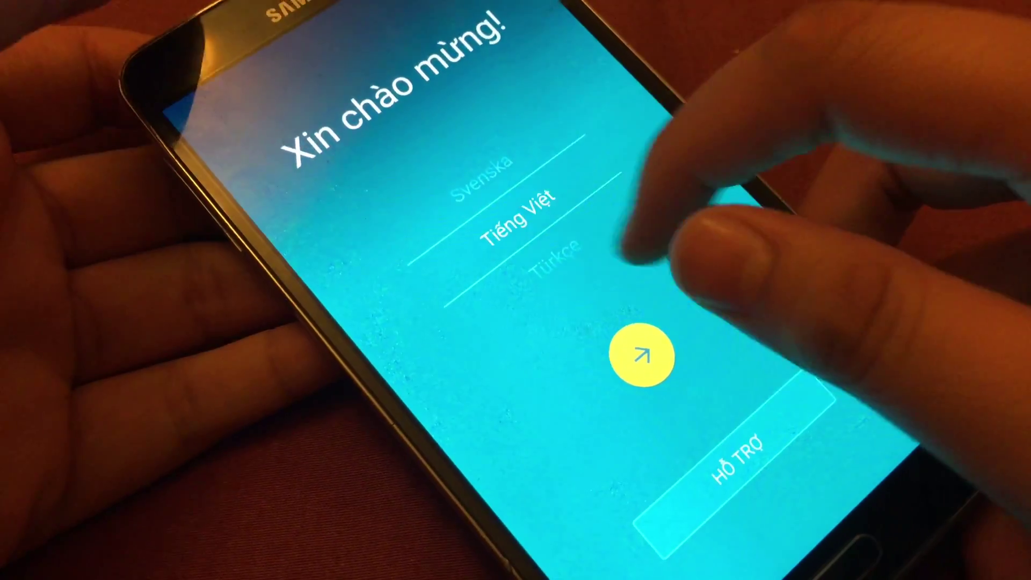
scroll(507, 217, "up", 3)
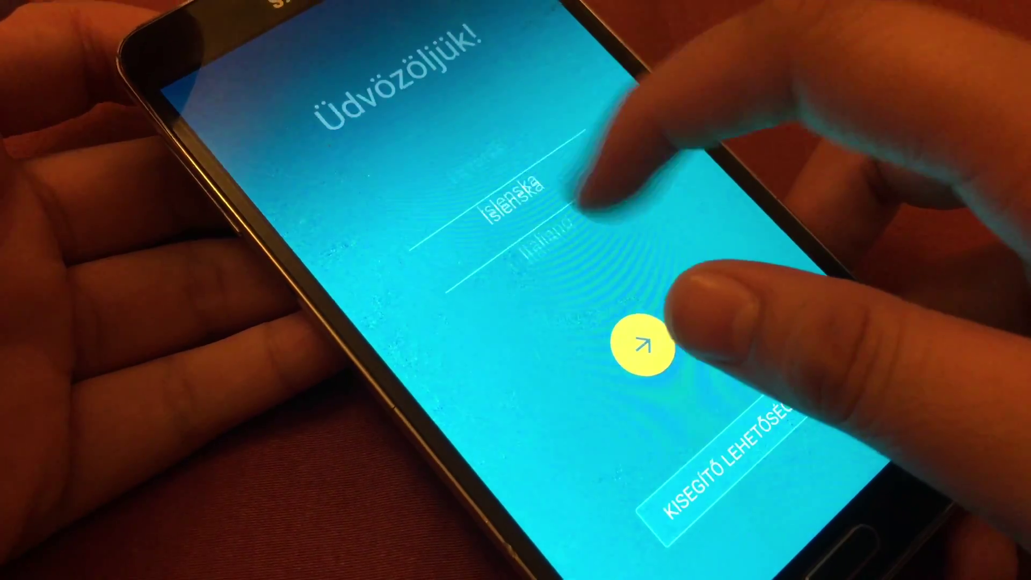